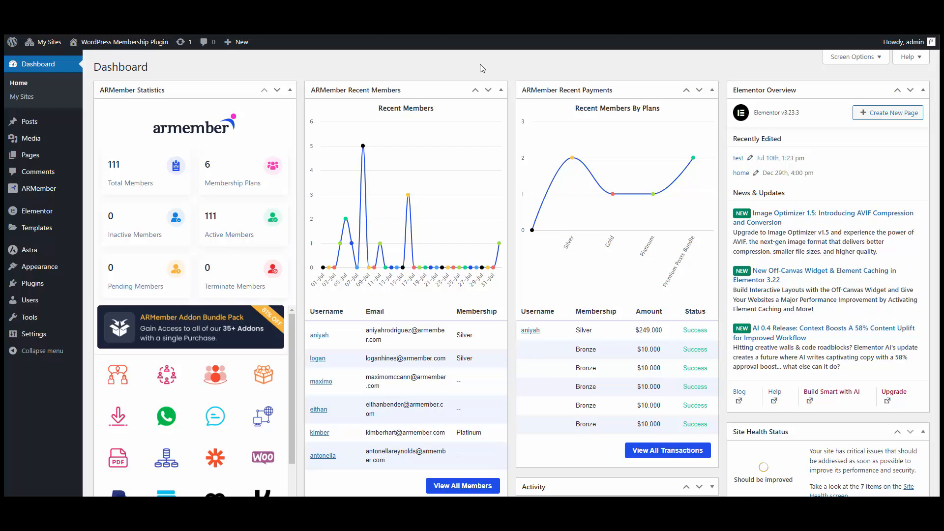
Open the ARMember Add-ons page from the sidebar flyout menu.
{"action": "mouse_move", "coordinate": [69, 189]}
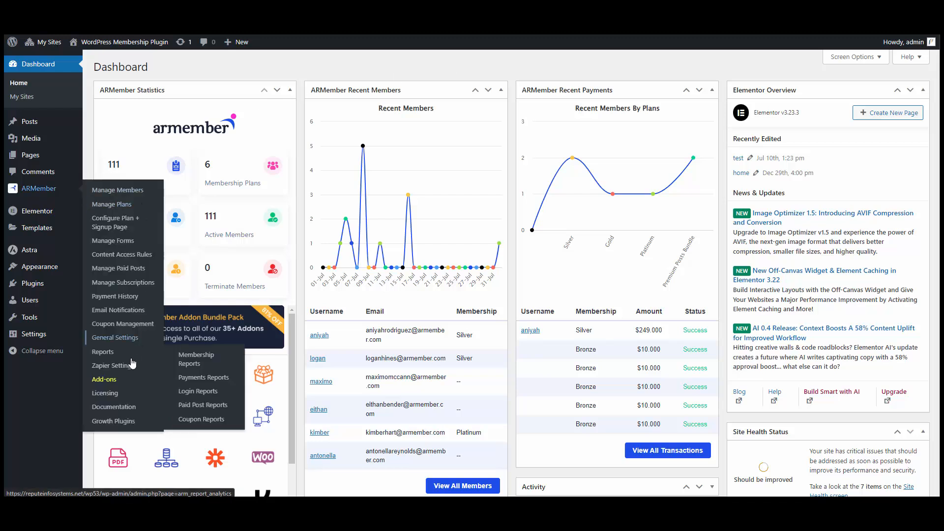
{"action": "left_click", "coordinate": [104, 380]}
{"action": "scroll", "coordinate": [599, 216], "scroll_direction": "down", "scroll_amount": 5}
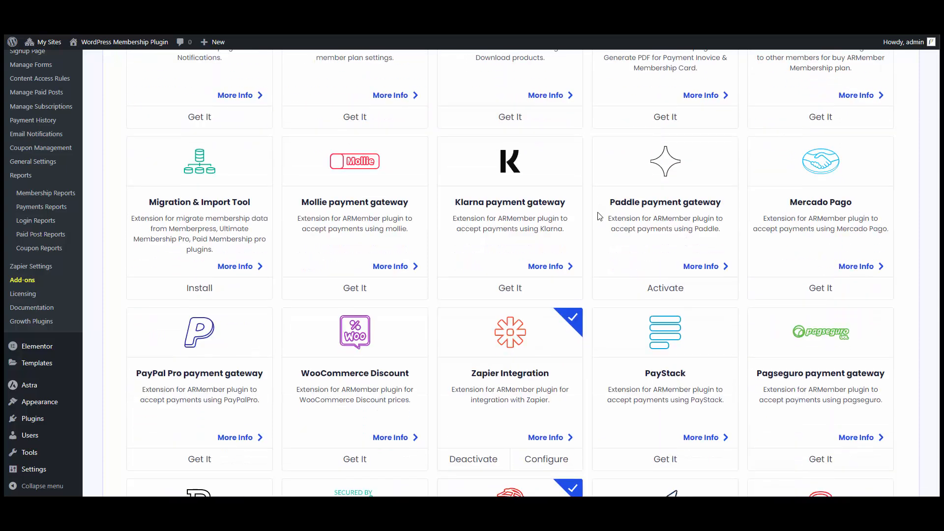
Activate the Paddle payment gateway card on the ARMember Add-ons page.
{"action": "left_click", "coordinate": [631, 295]}
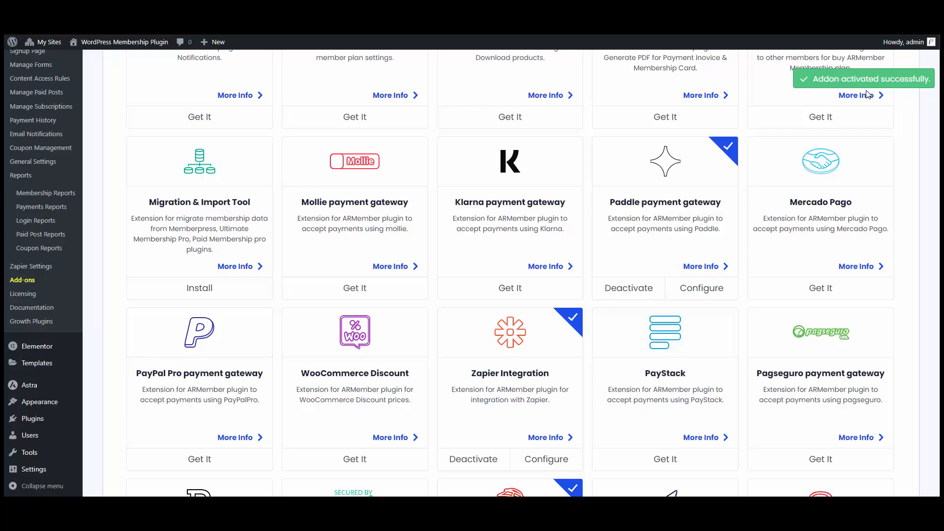
Configure Paddle: switch the gateway Active and choose the Paddle Billing account type.
{"action": "left_click", "coordinate": [696, 292]}
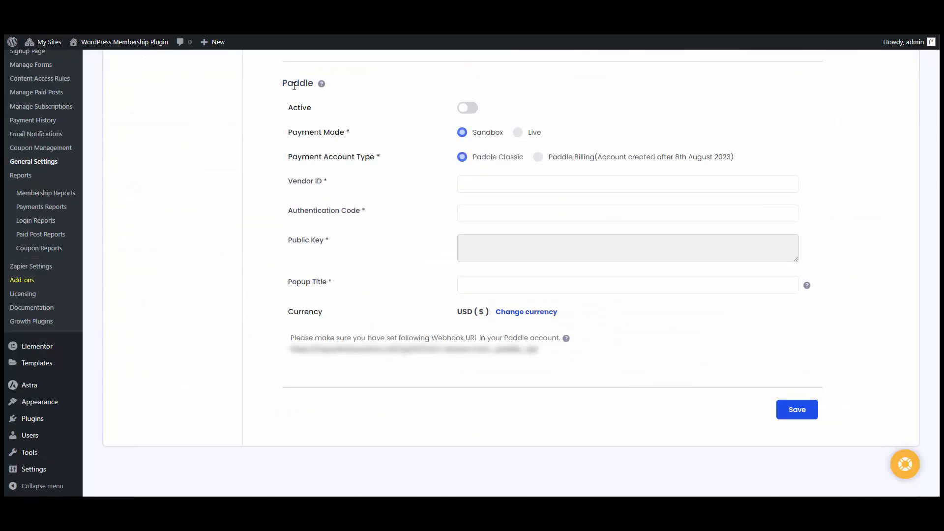
{"action": "left_click", "coordinate": [467, 109]}
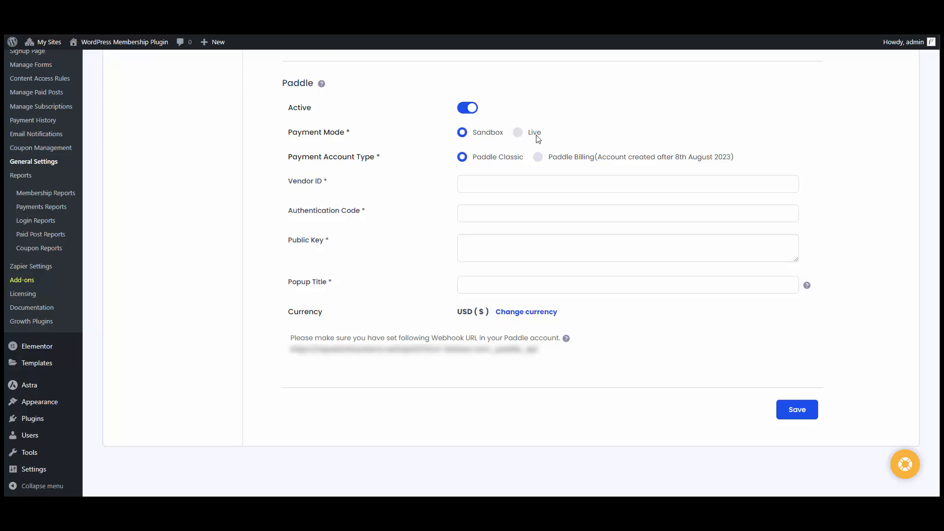
{"action": "left_click", "coordinate": [581, 158]}
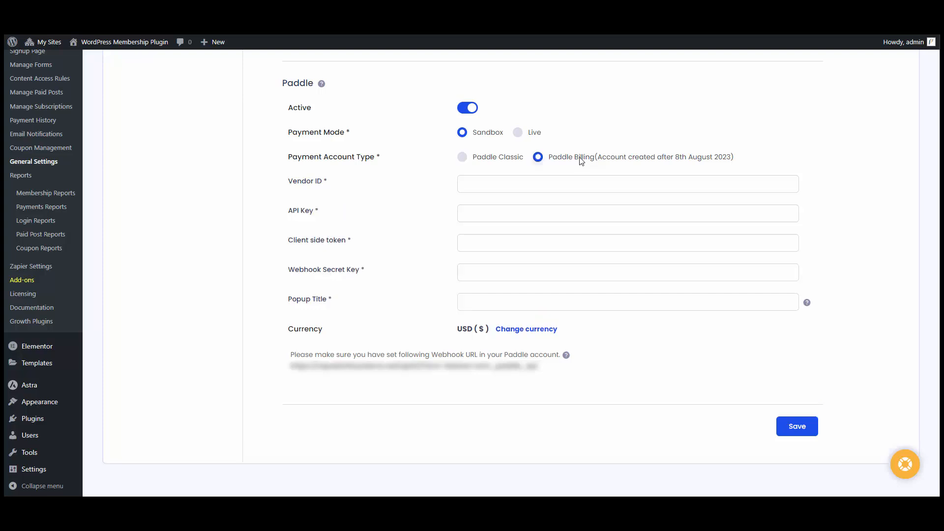
{"action": "left_click", "coordinate": [490, 185]}
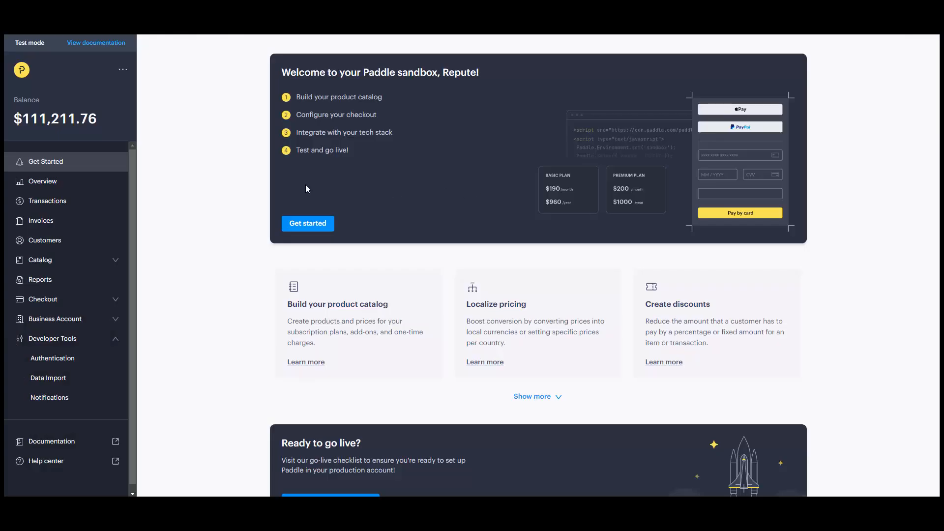
Copy the Paddle account's seller ID into the ARMember Vendor ID field.
{"action": "left_click", "coordinate": [124, 69]}
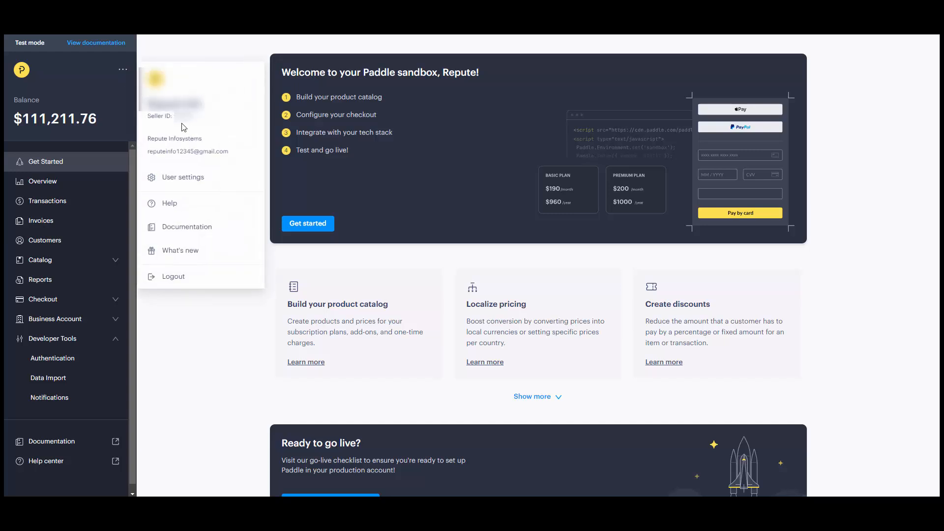
{"action": "double_click", "coordinate": [174, 116]}
{"action": "key", "text": "ctrl+Tab"}
{"action": "key", "text": "ctrl+v"}
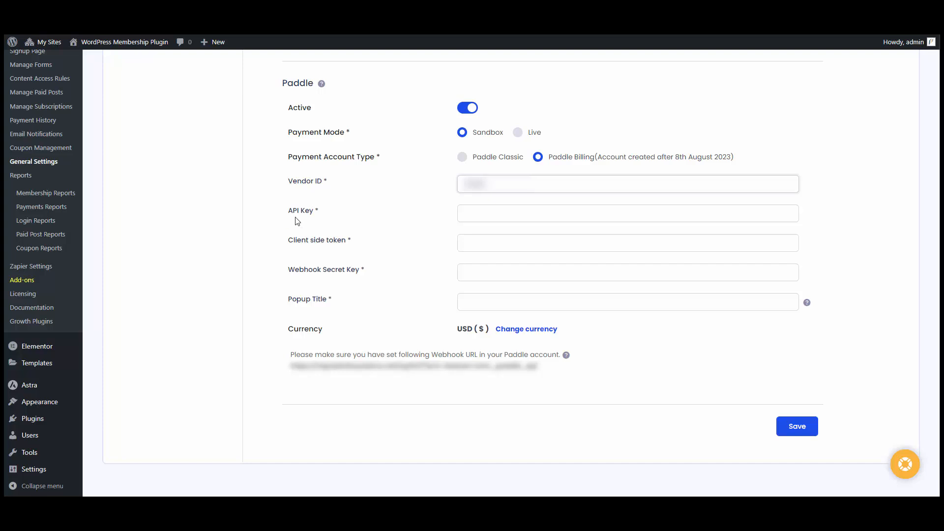
{"action": "left_click", "coordinate": [520, 217]}
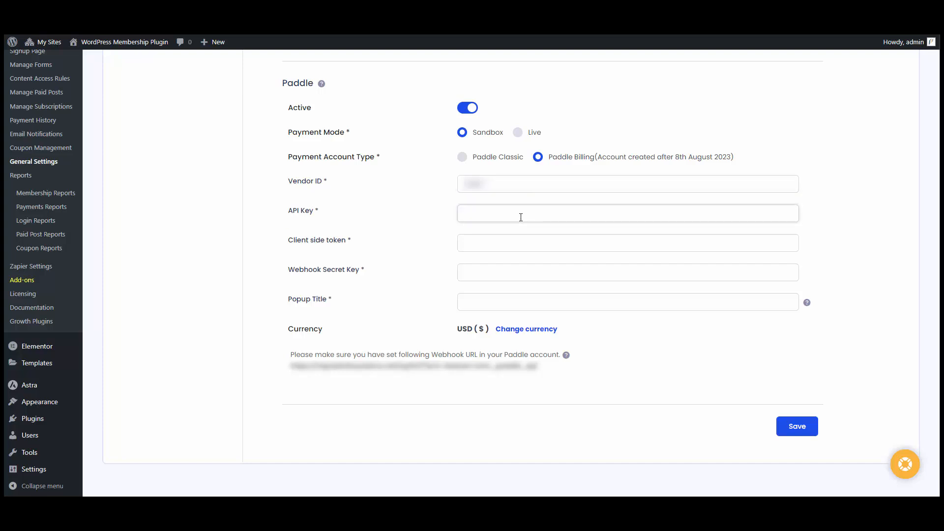
Copy the default API key from Paddle's Authentication page into ARMember's API Key field.
{"action": "key", "text": "ctrl+Tab"}
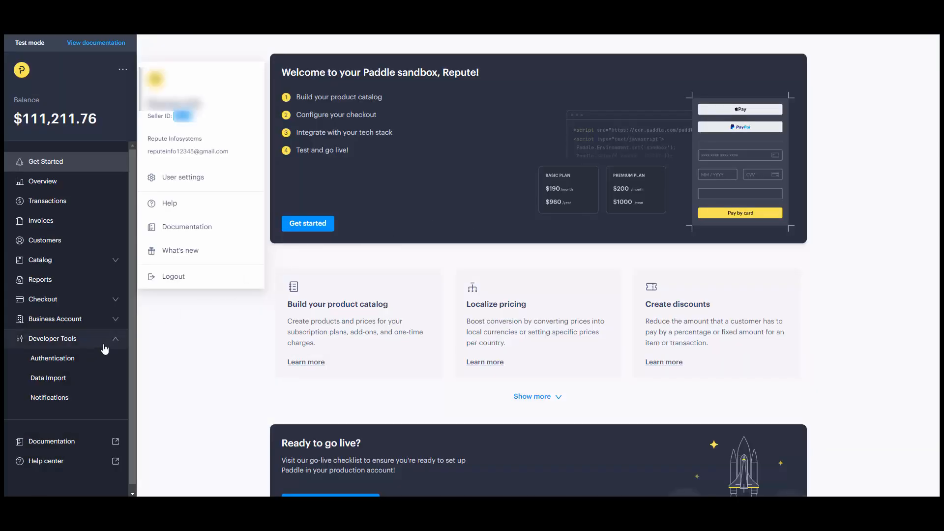
{"action": "left_click", "coordinate": [94, 359]}
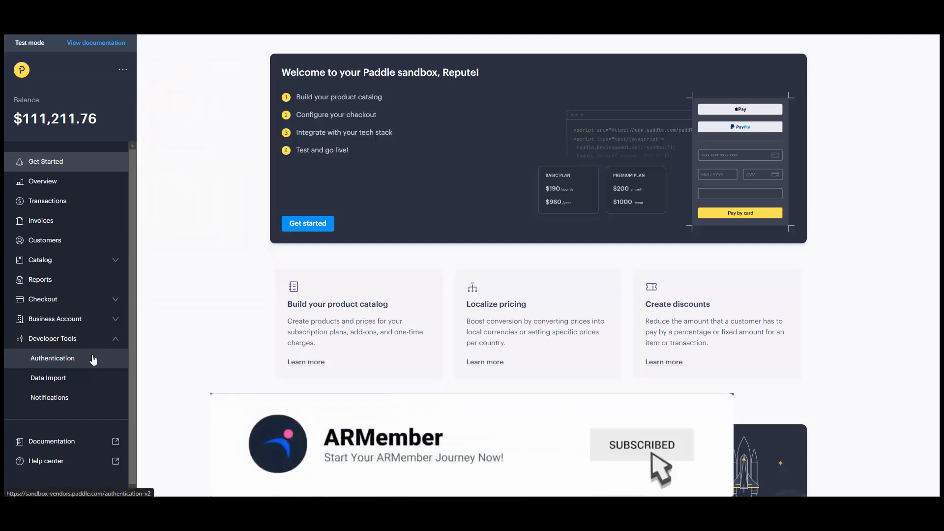
{"action": "left_click", "coordinate": [94, 359]}
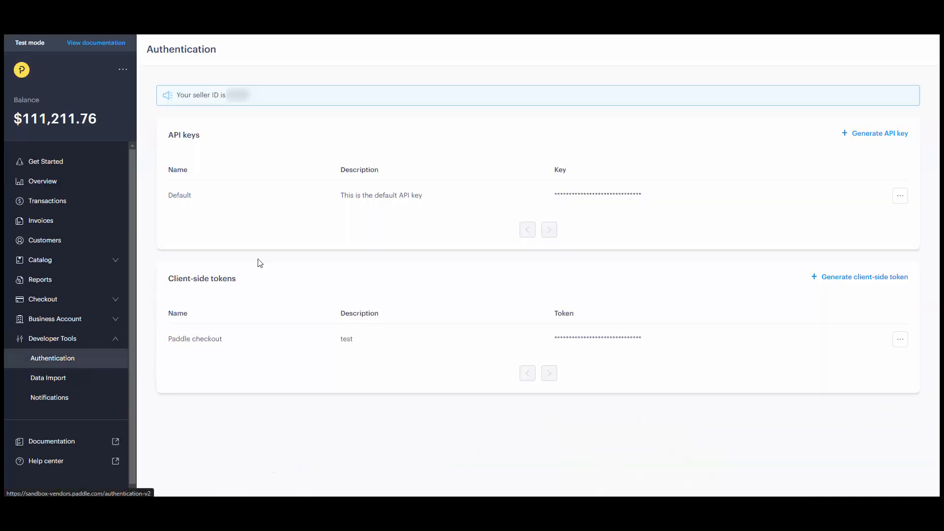
{"action": "left_click", "coordinate": [908, 199]}
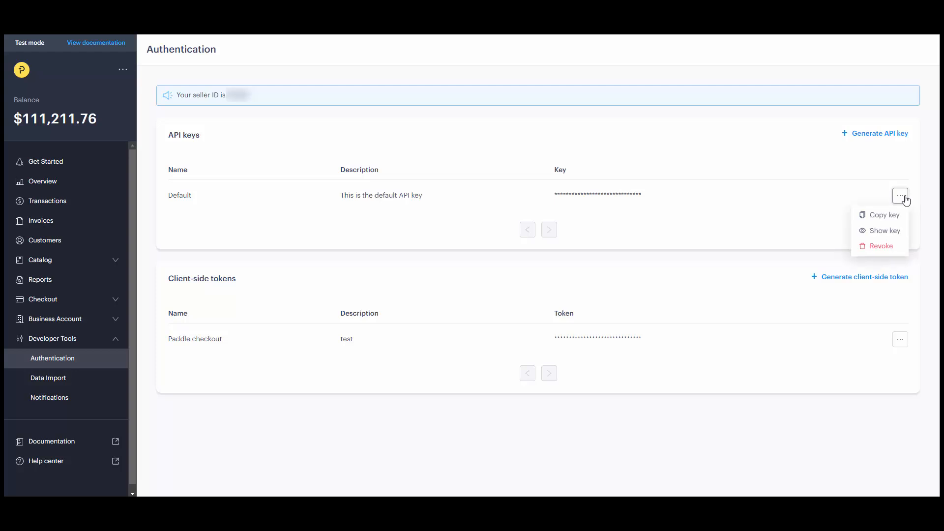
{"action": "left_click", "coordinate": [877, 216]}
{"action": "key", "text": "alt+Tab"}
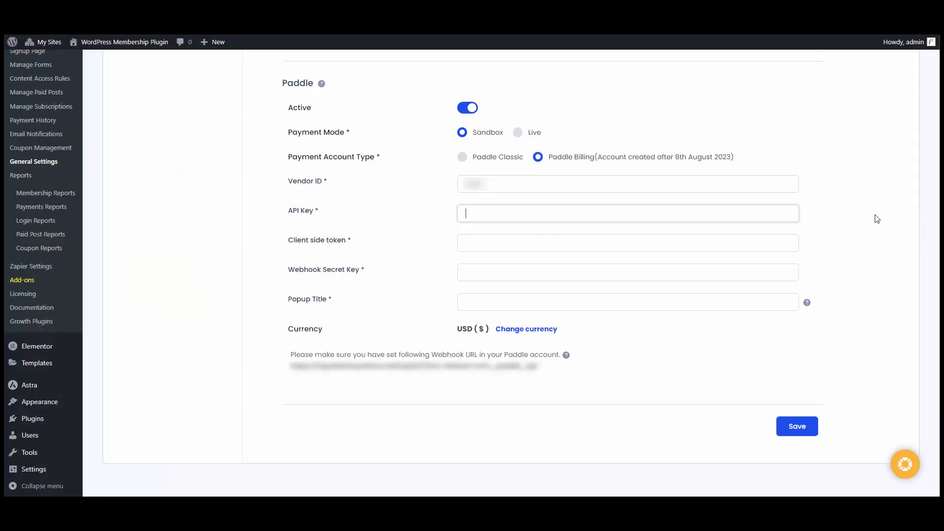
{"action": "key", "text": "ctrl+v"}
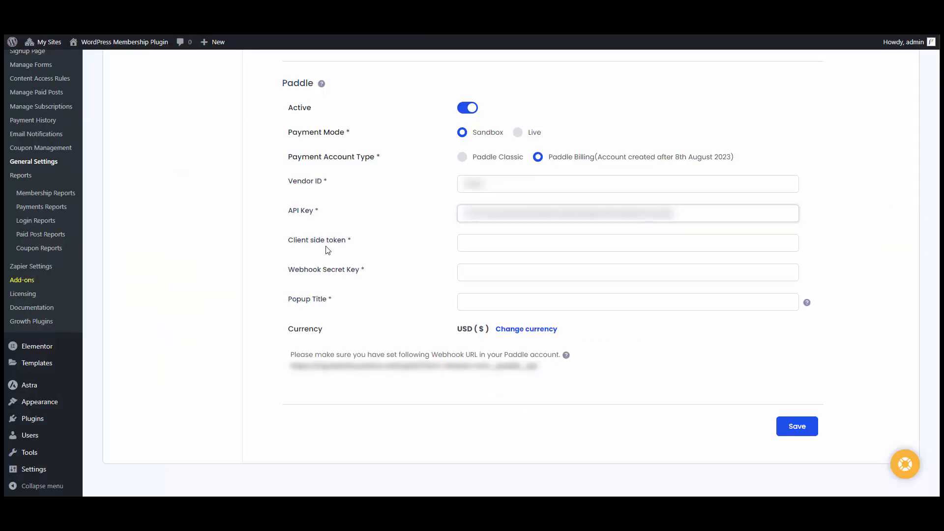
Copy Paddle's client-side checkout token into ARMember's Client side token field.
{"action": "left_click", "coordinate": [489, 245]}
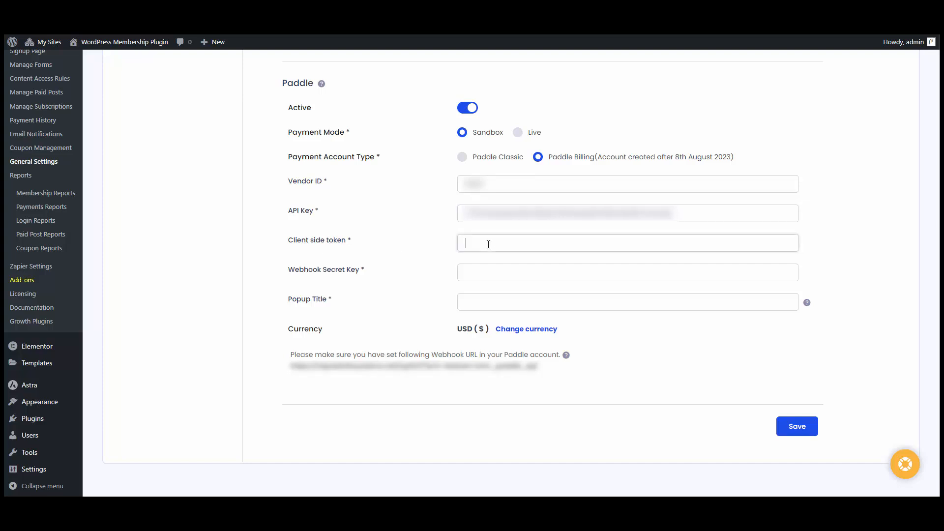
{"action": "key", "text": "alt+Tab"}
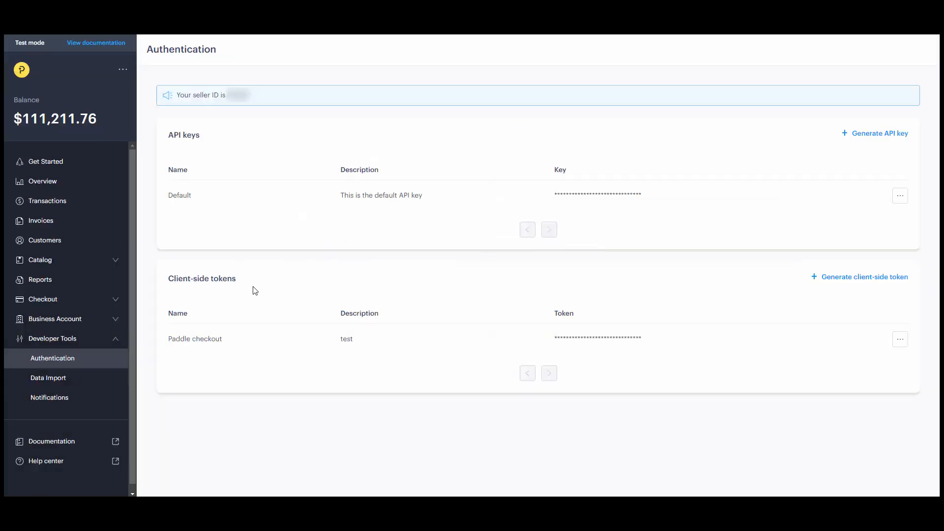
{"action": "left_click", "coordinate": [900, 339]}
{"action": "left_click", "coordinate": [878, 361]}
{"action": "key", "text": "alt+Tab"}
{"action": "key", "text": "ctrl+v"}
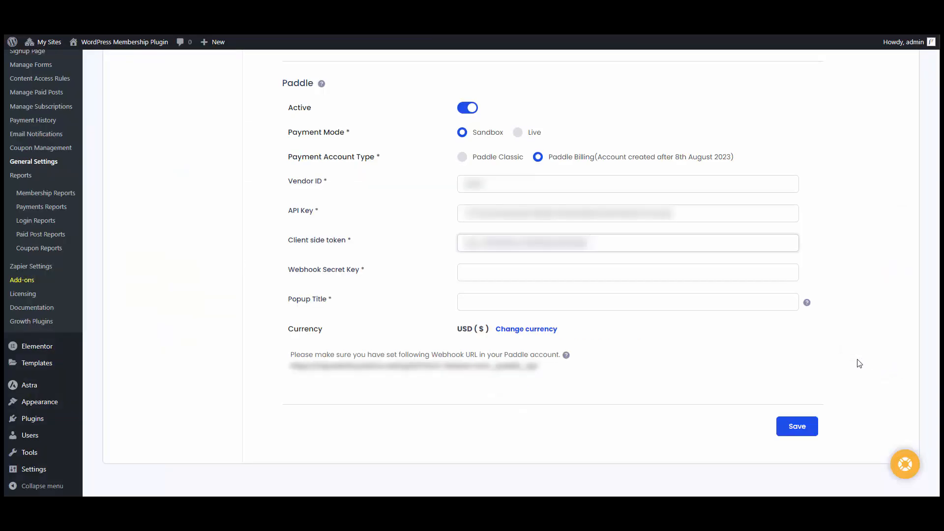
{"action": "key", "text": "alt+Tab"}
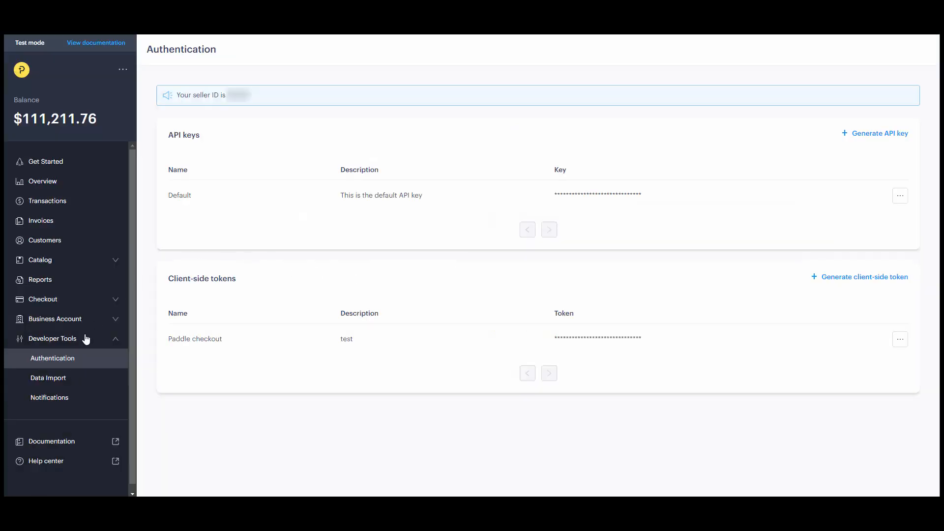
Paste the first Paddle webhook destination's secret key into ARMember's Webhook Secret Key.
{"action": "left_click", "coordinate": [60, 399]}
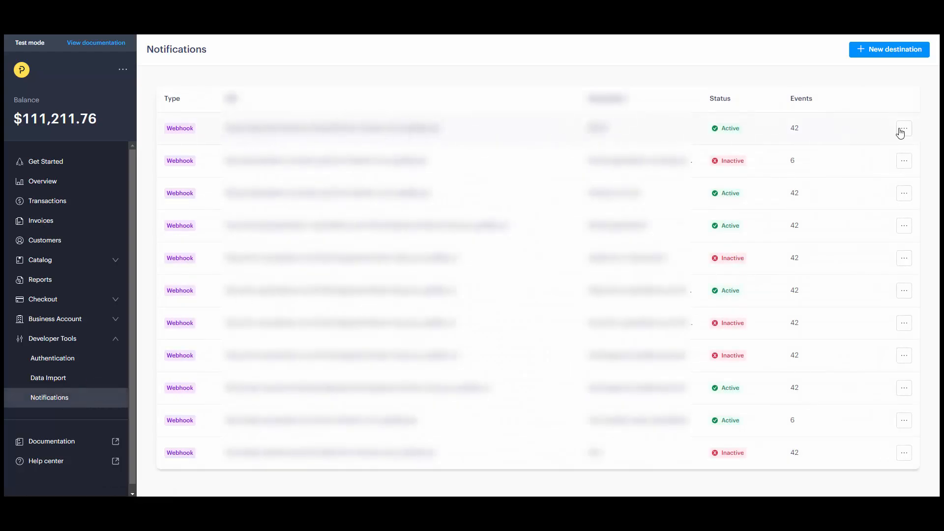
{"action": "left_click", "coordinate": [902, 131]}
{"action": "left_click", "coordinate": [879, 147]}
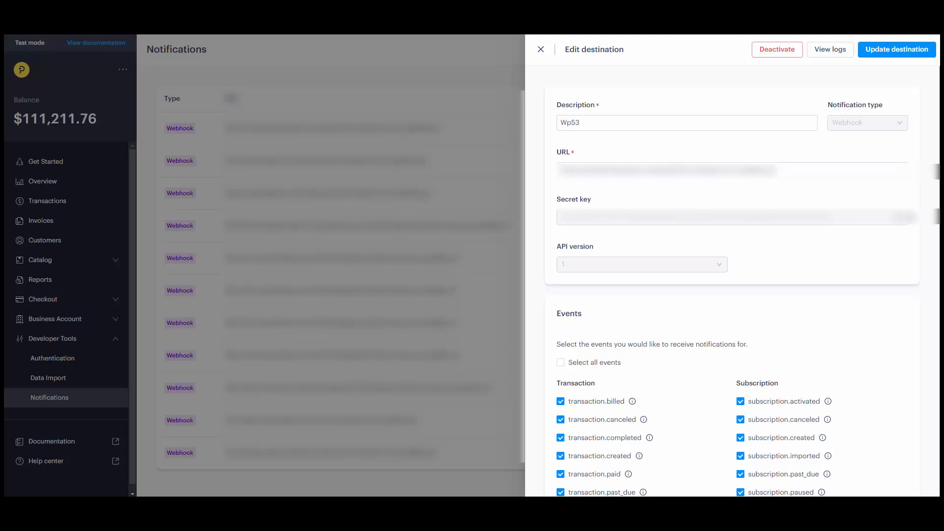
{"action": "left_click", "coordinate": [897, 216]}
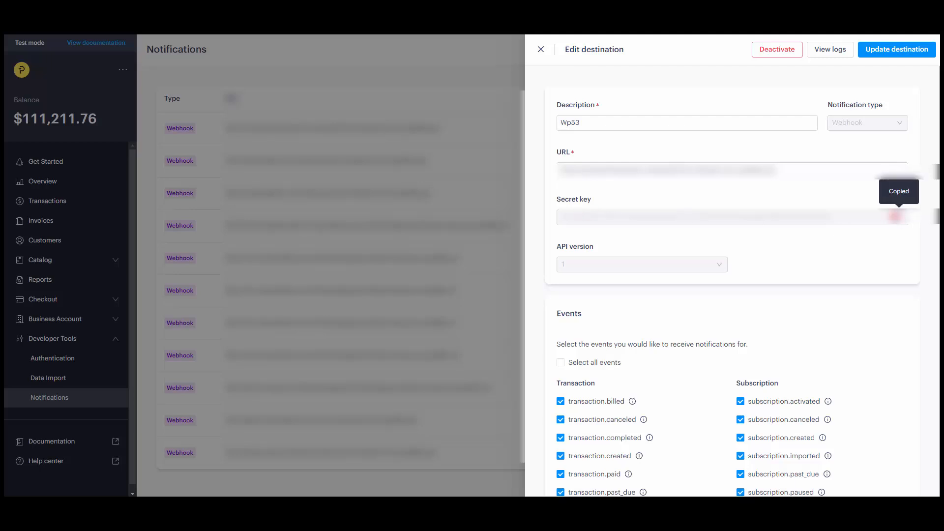
{"action": "key", "text": "alt+Tab"}
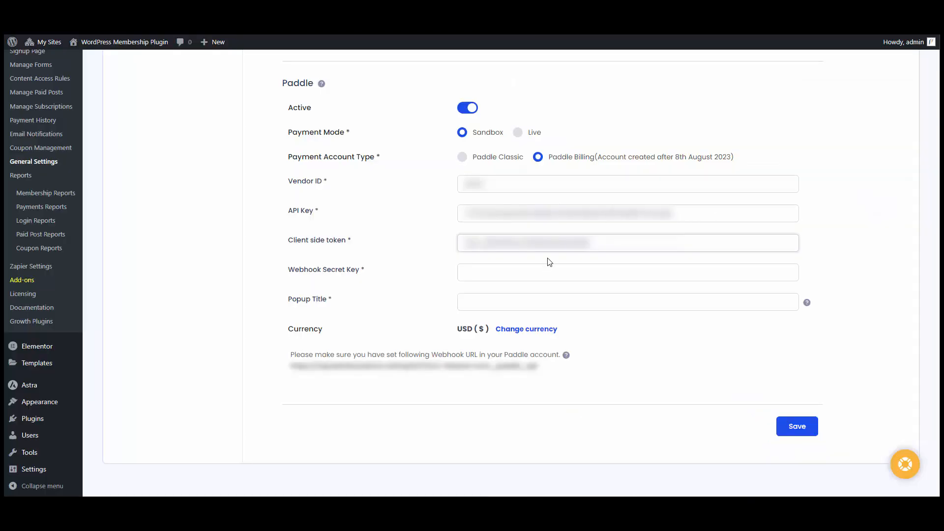
{"action": "left_click", "coordinate": [541, 271]}
{"action": "key", "text": "ctrl+v"}
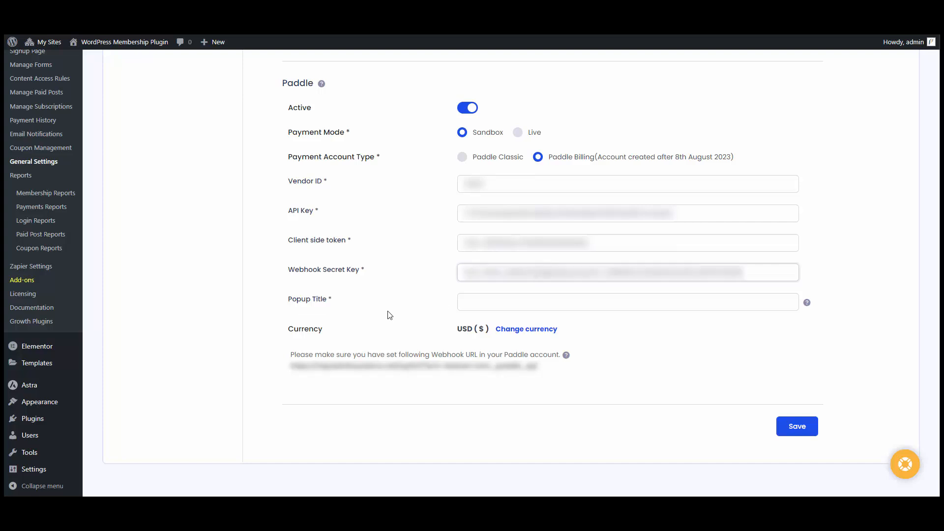
Enter 'Payment' as the Paddle Popup Title and save the gateway settings.
{"action": "left_click", "coordinate": [487, 298]}
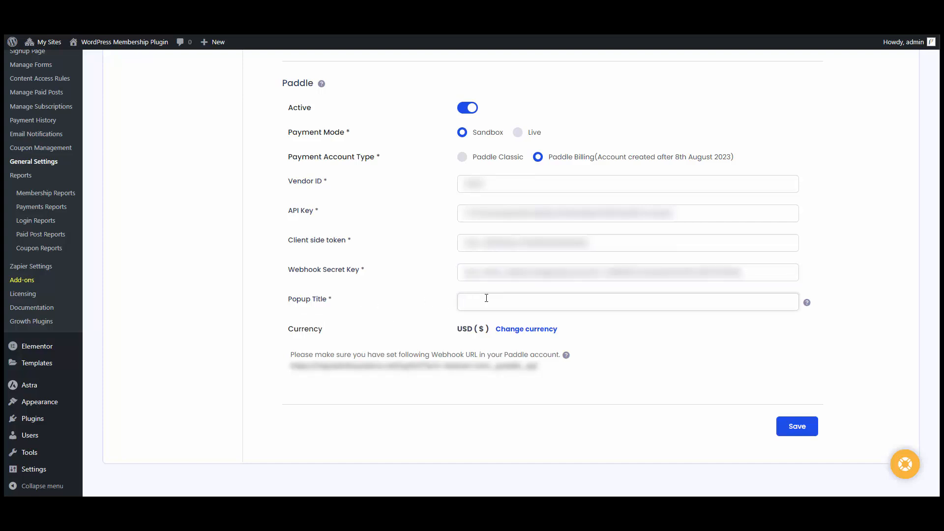
{"action": "type", "text": "Payment"}
{"action": "left_click", "coordinate": [795, 426]}
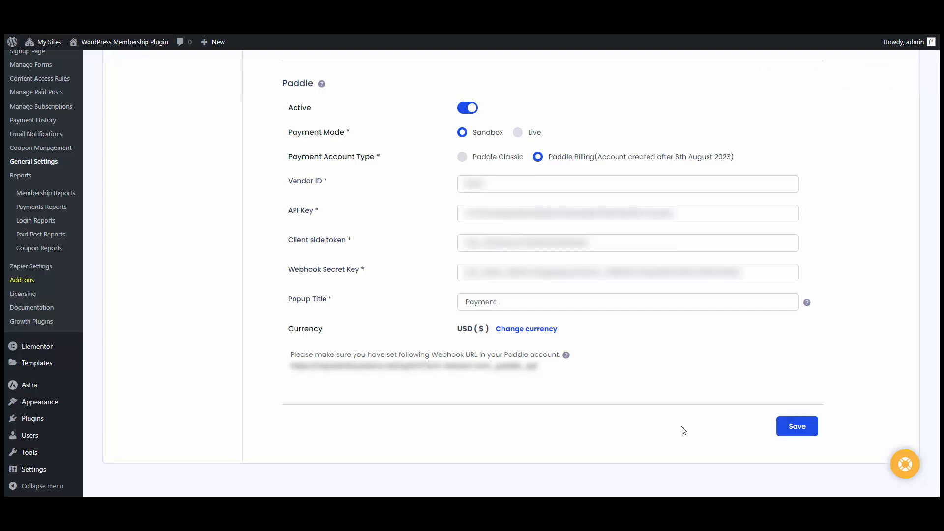
{"action": "scroll", "coordinate": [640, 424], "scroll_direction": "up", "scroll_amount": 3}
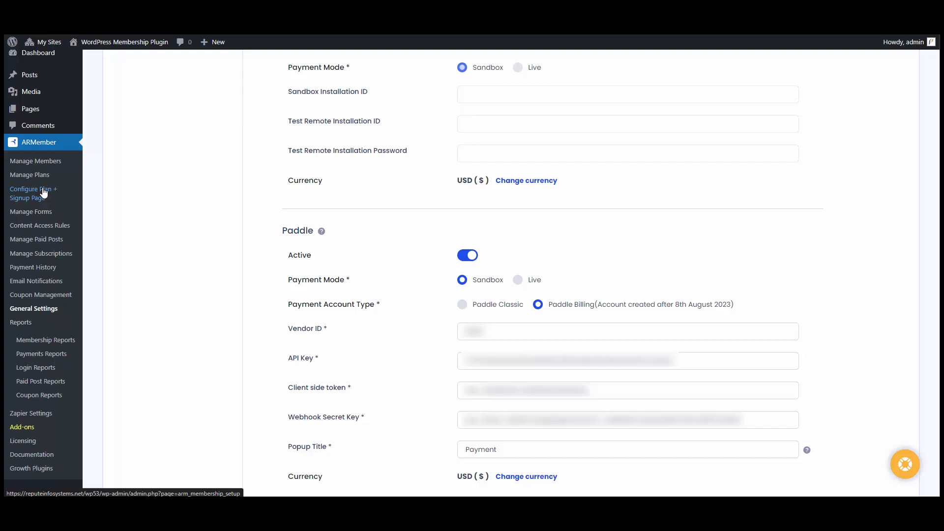
Go to Configure Plan + Signup Page in the ARMember menu.
{"action": "left_click", "coordinate": [43, 192]}
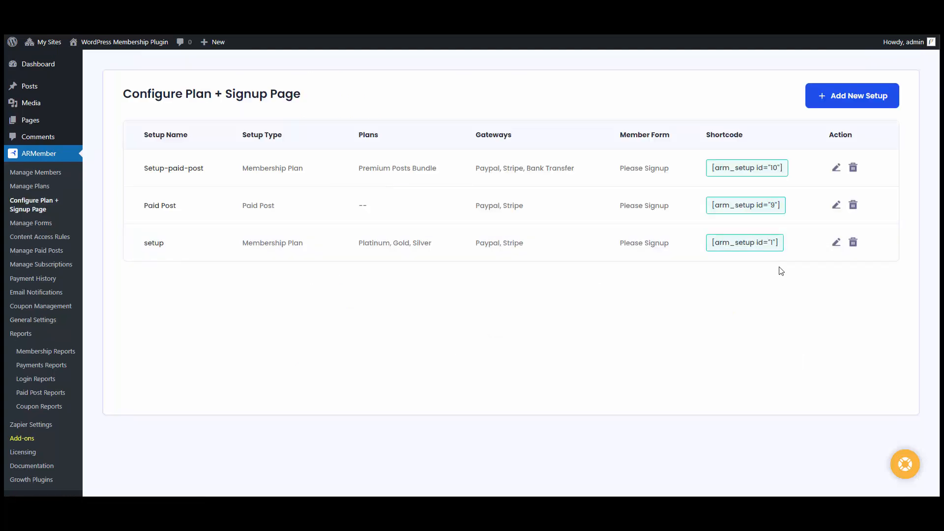
Edit the 'setup' wizard, tick Paddle under Select Payment Gateways, and save.
{"action": "left_click", "coordinate": [837, 243]}
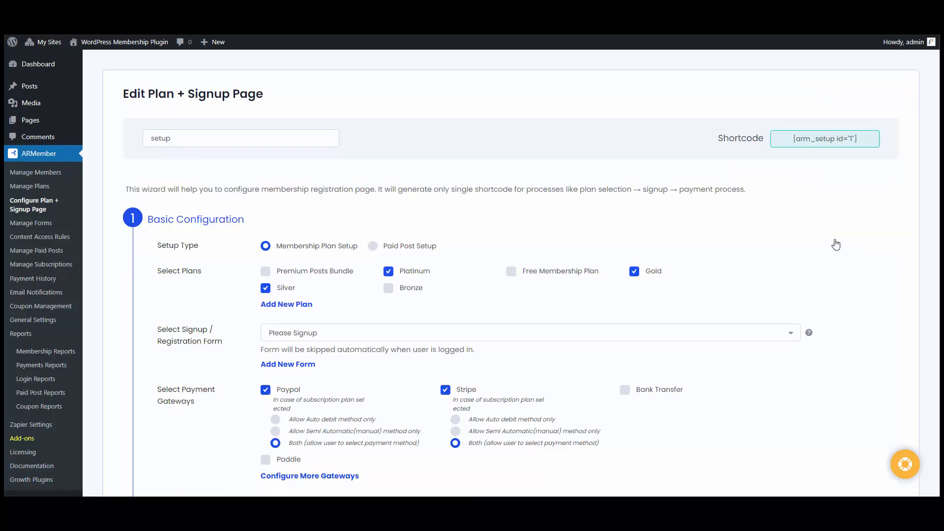
{"action": "scroll", "coordinate": [836, 245], "scroll_direction": "down", "scroll_amount": 2}
{"action": "left_click", "coordinate": [291, 362]}
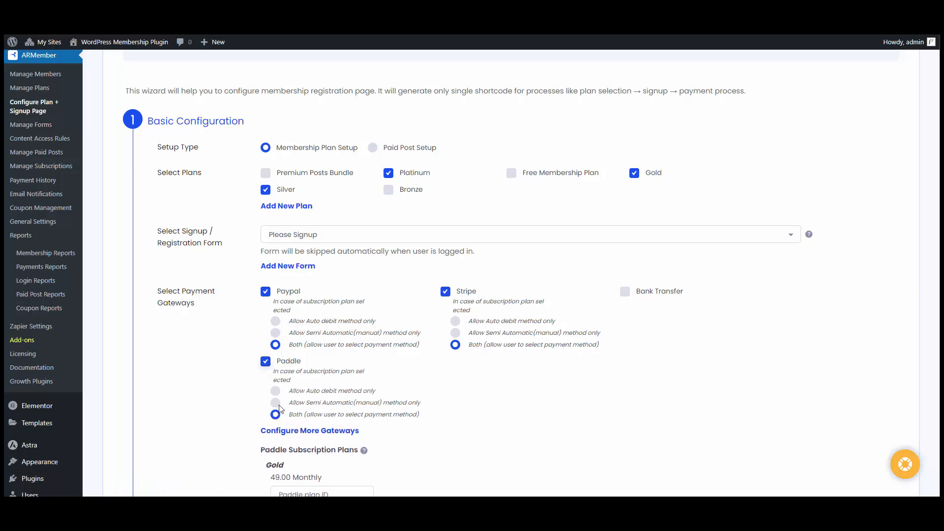
{"action": "scroll", "coordinate": [565, 375], "scroll_direction": "down", "scroll_amount": 15}
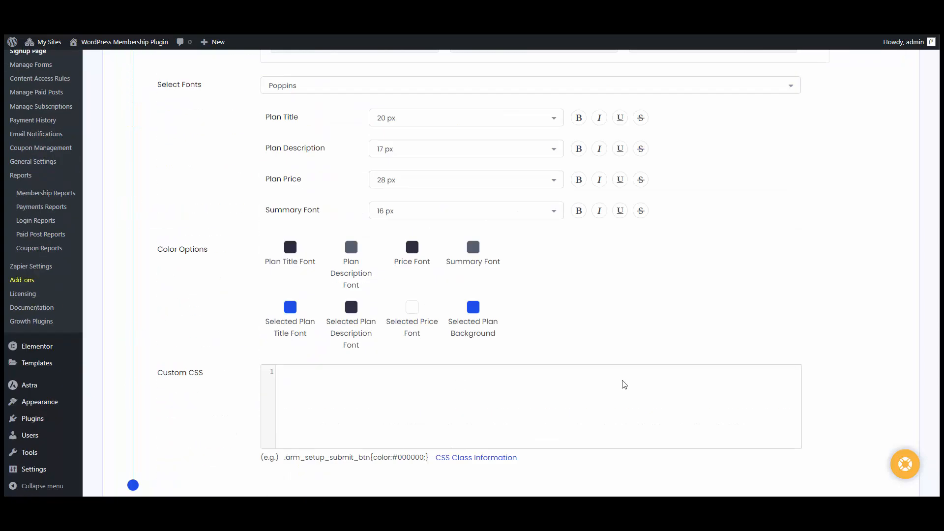
{"action": "scroll", "coordinate": [625, 385], "scroll_direction": "down", "scroll_amount": 3}
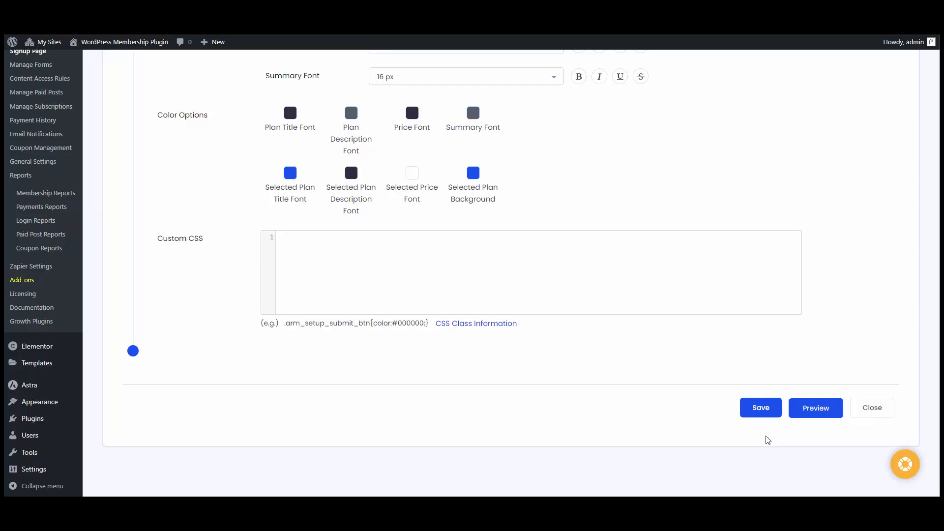
{"action": "left_click", "coordinate": [762, 410]}
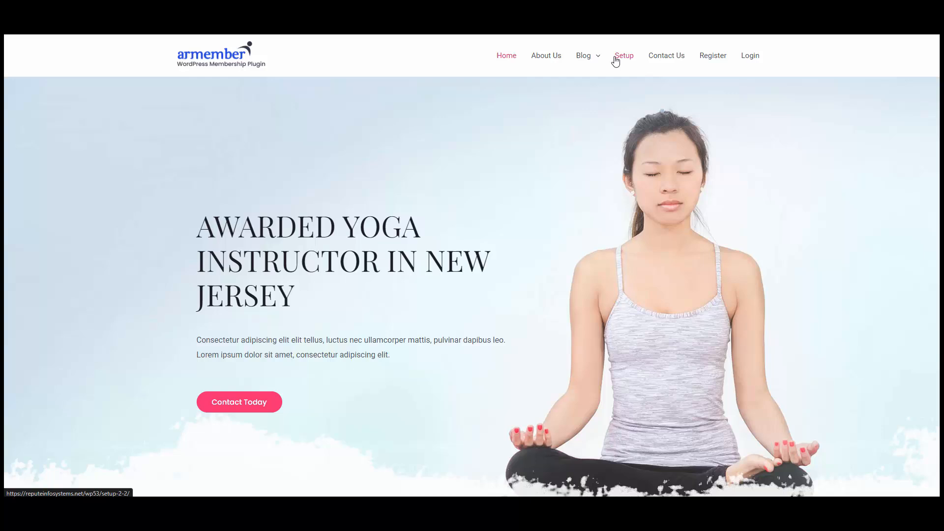
Open the Setup signup page, pick the Platinum plan, and enter the username and first name.
{"action": "left_click", "coordinate": [615, 60]}
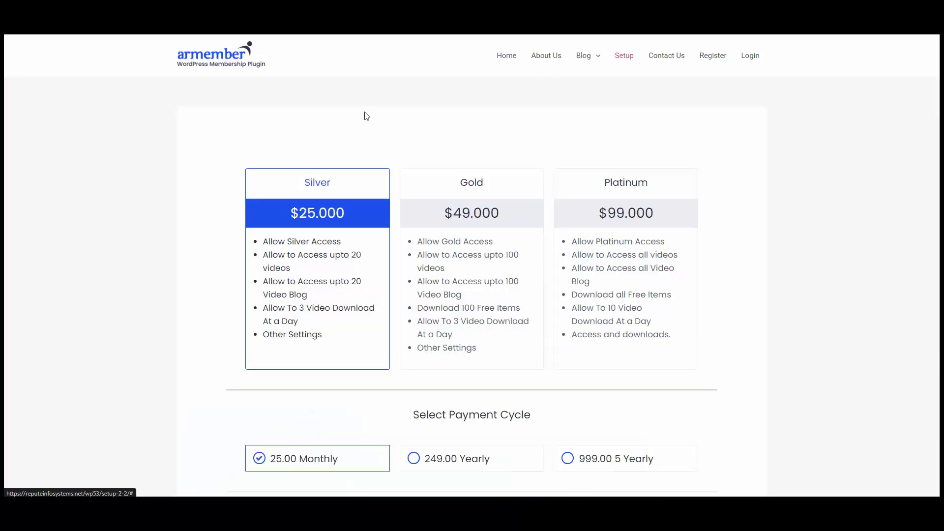
{"action": "left_click", "coordinate": [612, 294]}
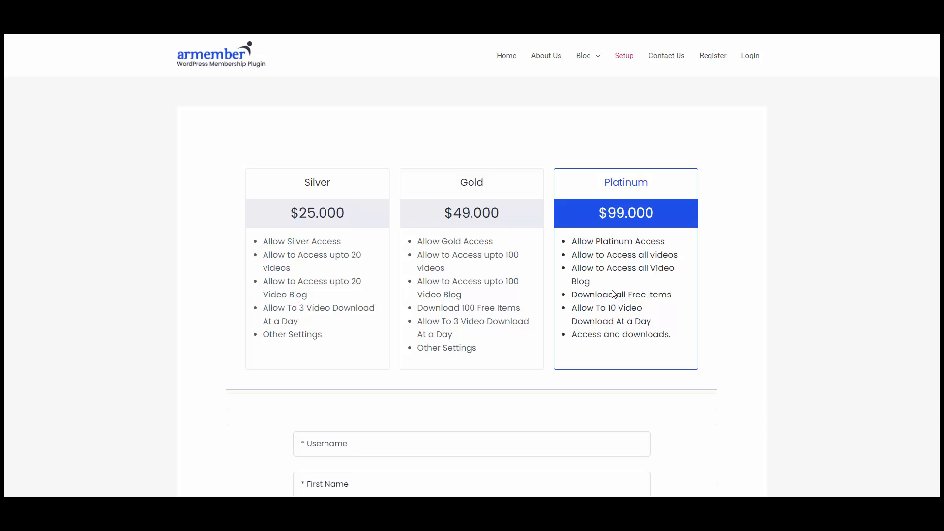
{"action": "scroll", "coordinate": [571, 289], "scroll_direction": "down", "scroll_amount": 3}
{"action": "left_click", "coordinate": [390, 289]}
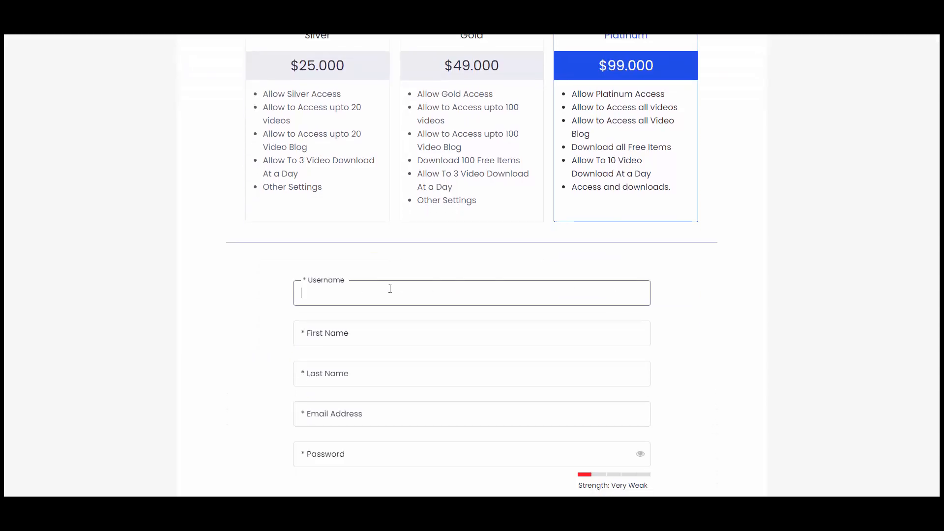
{"action": "type", "text": "macie"}
{"action": "key", "text": "Tab"}
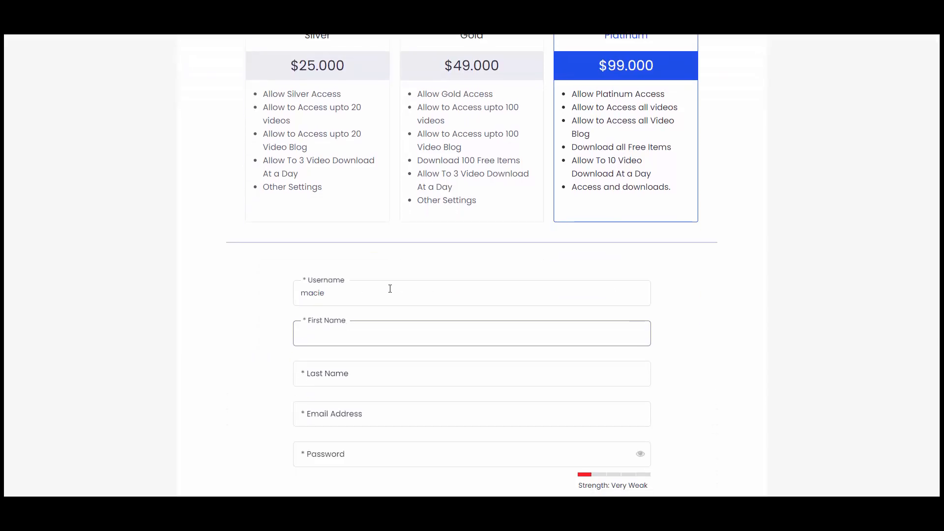
{"action": "type", "text": "Macie"}
{"action": "key", "text": "Tab"}
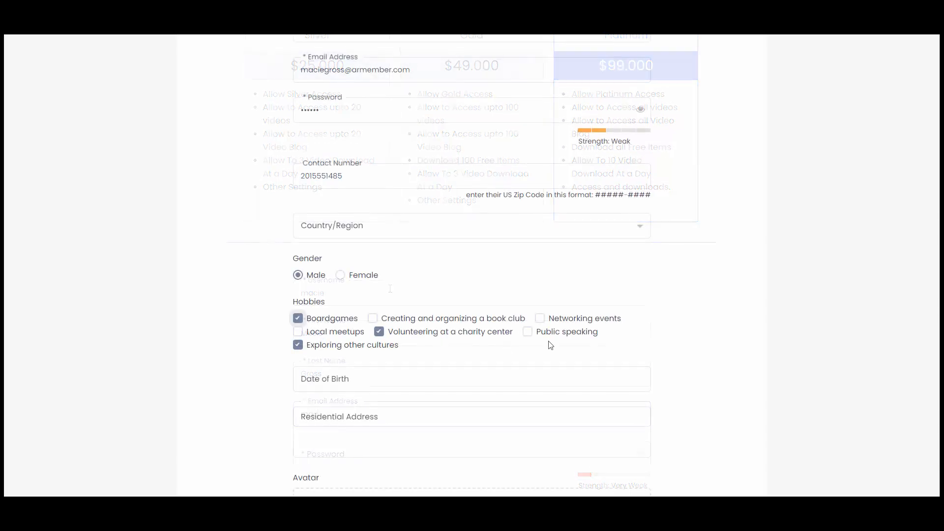
Agree to the terms and conditions and select Paddle as the payment method.
{"action": "scroll", "coordinate": [418, 331], "scroll_direction": "down", "scroll_amount": 2}
{"action": "scroll", "coordinate": [320, 354], "scroll_direction": "down", "scroll_amount": 1}
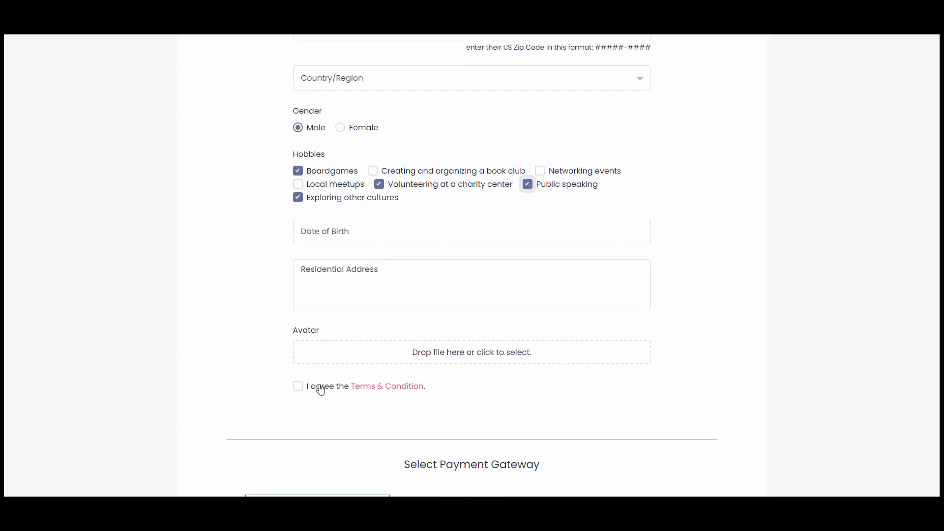
{"action": "left_click", "coordinate": [317, 386]}
{"action": "scroll", "coordinate": [350, 378], "scroll_direction": "down", "scroll_amount": 2}
{"action": "left_click", "coordinate": [627, 372]}
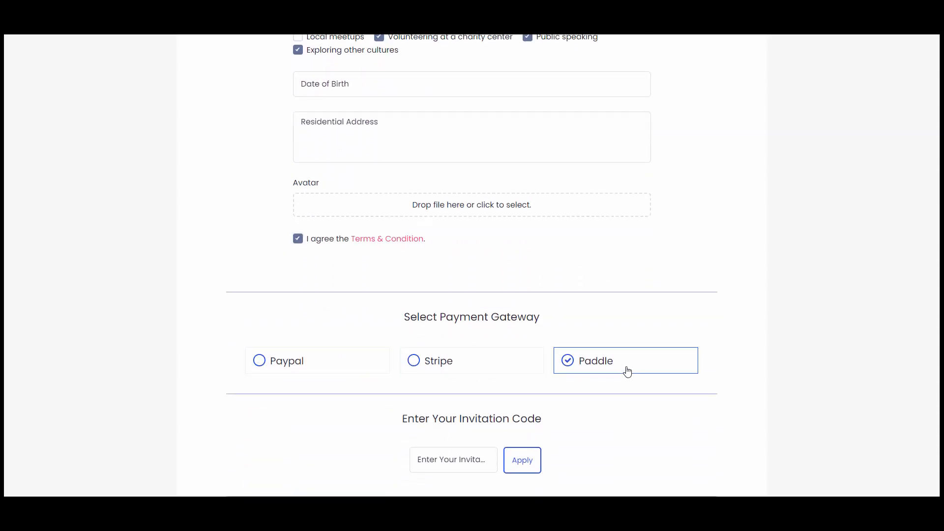
{"action": "scroll", "coordinate": [492, 340], "scroll_direction": "down", "scroll_amount": 2}
{"action": "scroll", "coordinate": [525, 338], "scroll_direction": "down", "scroll_amount": 6}
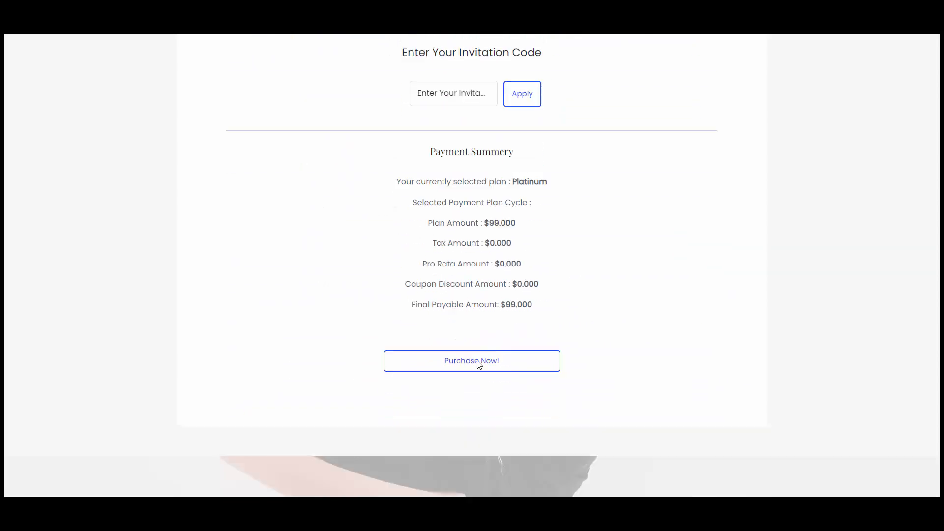
Start the Platinum purchase and enter the buyer's email, country and ZIP 10001, opting in to updates.
{"action": "left_click", "coordinate": [475, 342]}
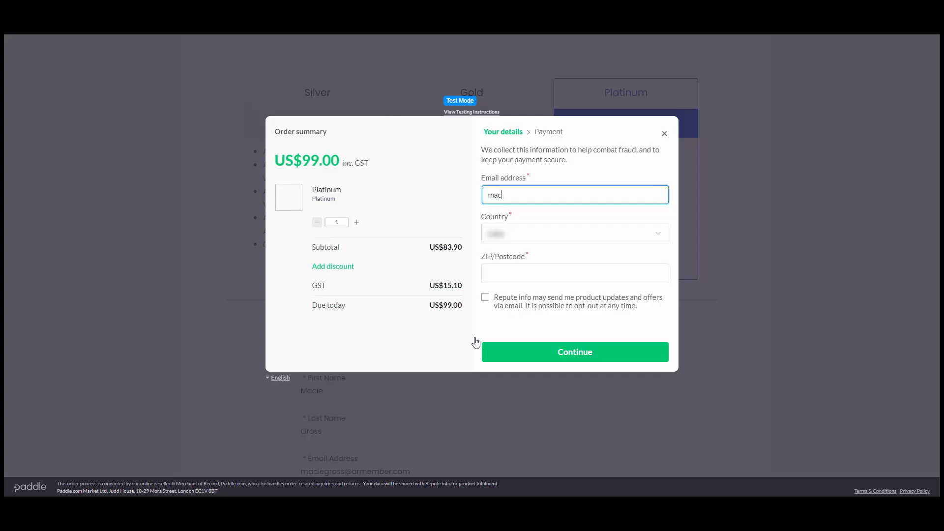
{"action": "type", "text": "@armember.com"}
{"action": "key", "text": "Tab"}
{"action": "key", "text": "Tab"}
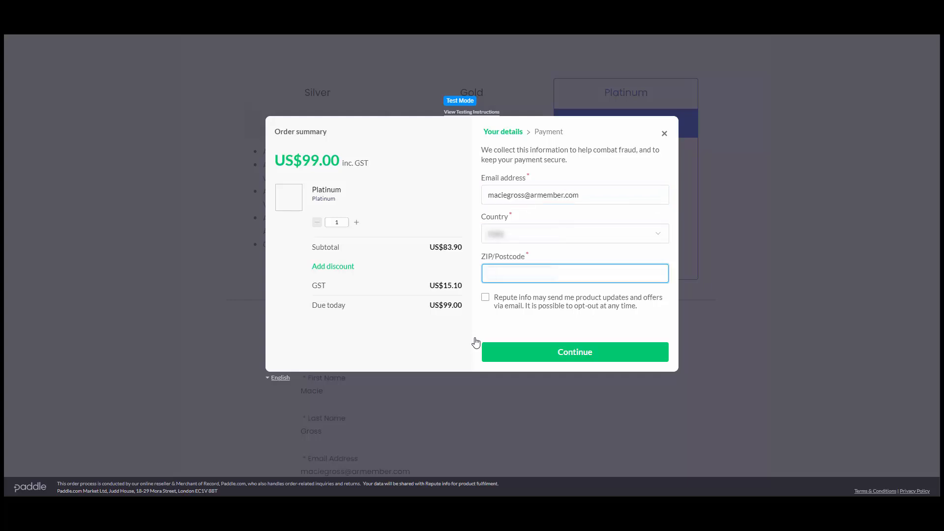
{"action": "type", "text": "10001"}
{"action": "left_click", "coordinate": [520, 307]}
{"action": "left_click", "coordinate": [554, 352]}
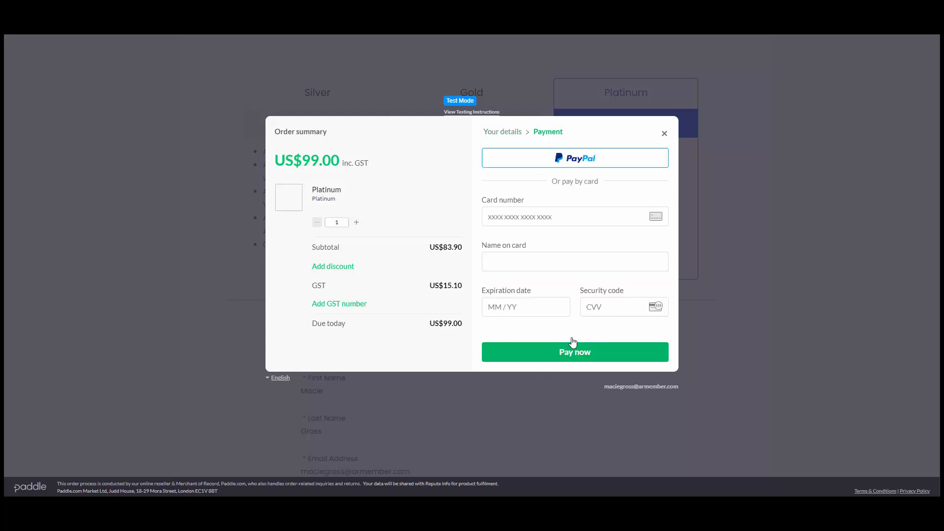
{"action": "left_click", "coordinate": [558, 216]}
{"action": "type", "text": "4111 111"}
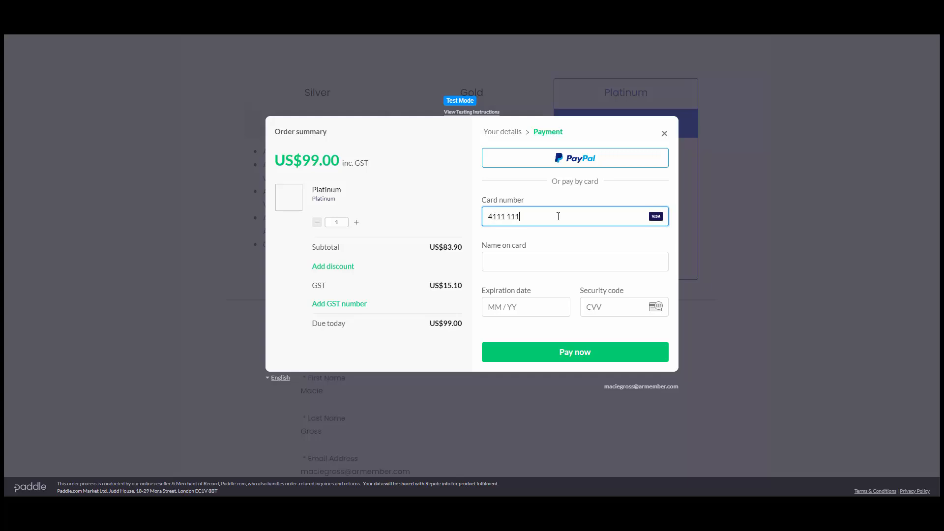
{"action": "type", "text": "1 1111 1111"}
{"action": "key", "text": "Tab"}
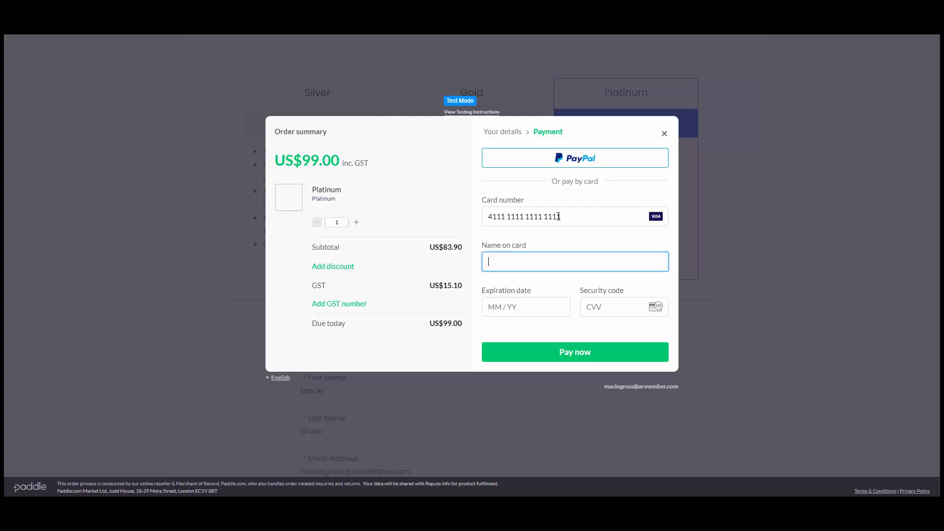
{"action": "type", "text": "Macie"}
{"action": "key", "text": "Tab"}
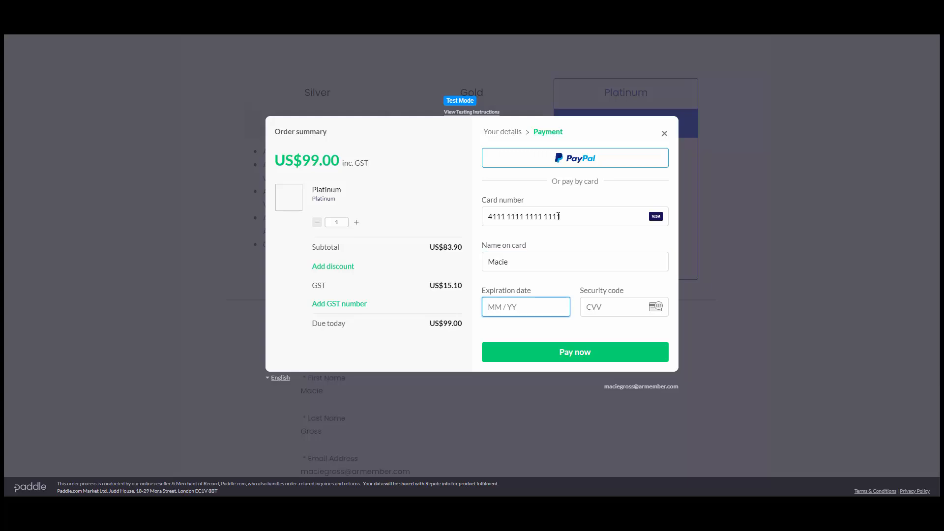
{"action": "type", "text": "1230"}
{"action": "key", "text": "Tab"}
{"action": "type", "text": "123"}
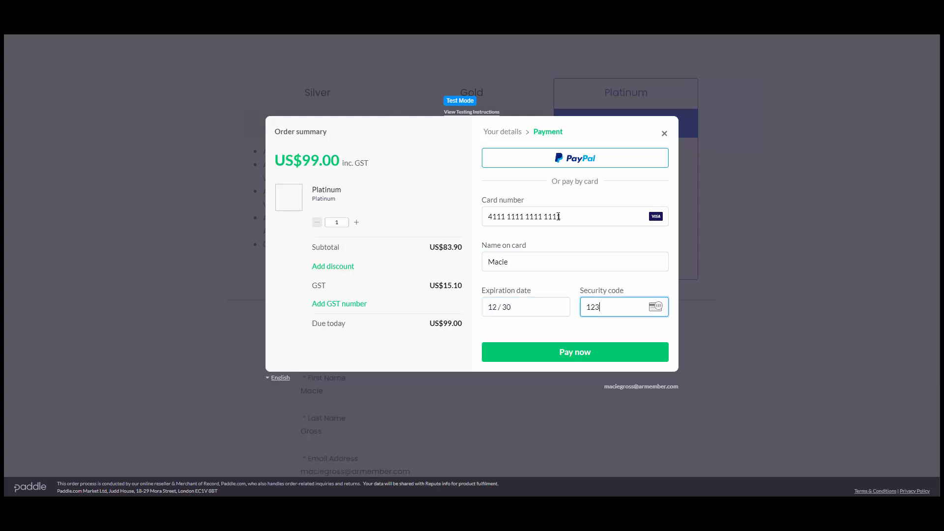
{"action": "left_click", "coordinate": [579, 352]}
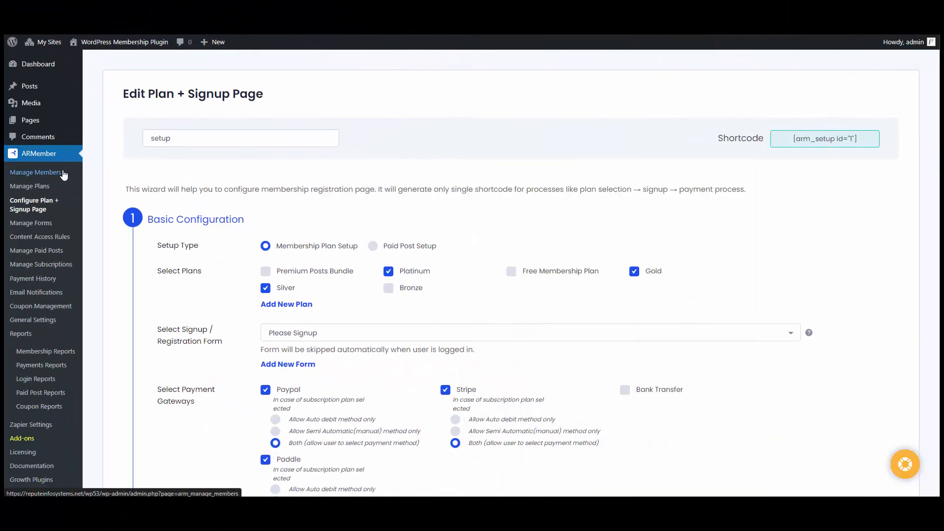
Review the new member's row in Manage Members, showing the Platinum plan paid via Paddle.
{"action": "left_click", "coordinate": [63, 173]}
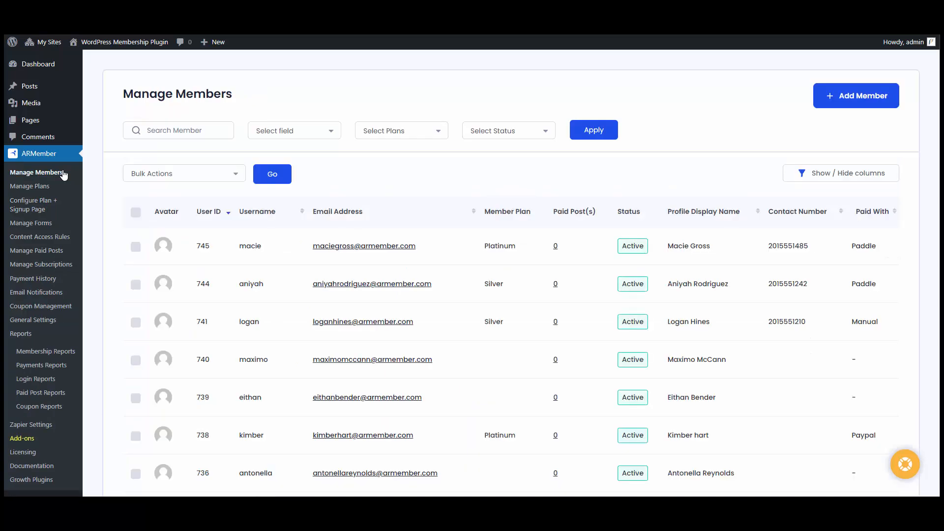
{"action": "mouse_move", "coordinate": [253, 244]}
{"action": "mouse_move", "coordinate": [862, 240]}
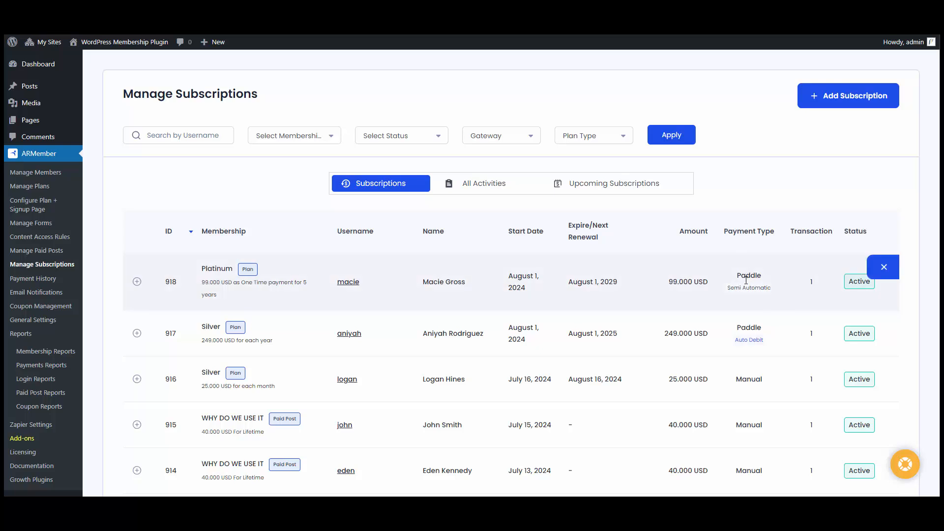
Check the 99.000 USD Paddle Platinum payment in All Activities and Payment History, then go to General Settings.
{"action": "left_click", "coordinate": [492, 189]}
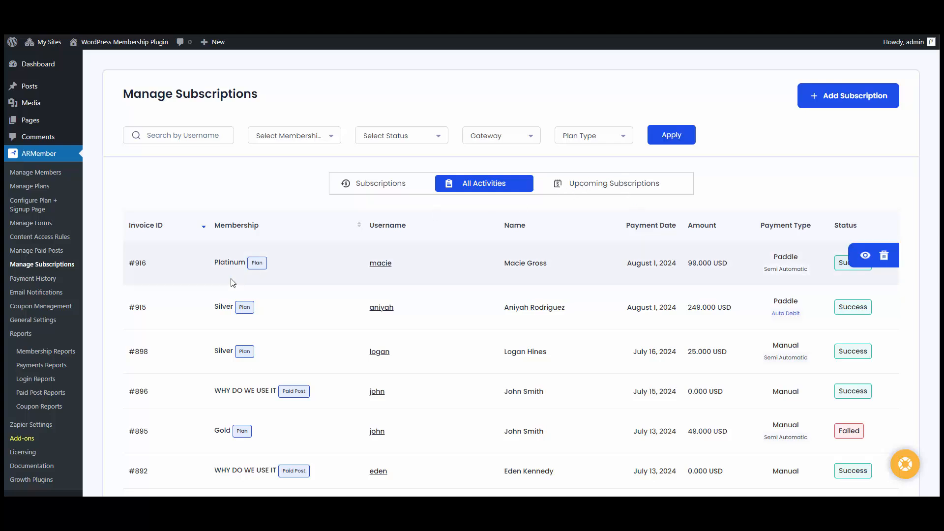
{"action": "left_click", "coordinate": [31, 279]}
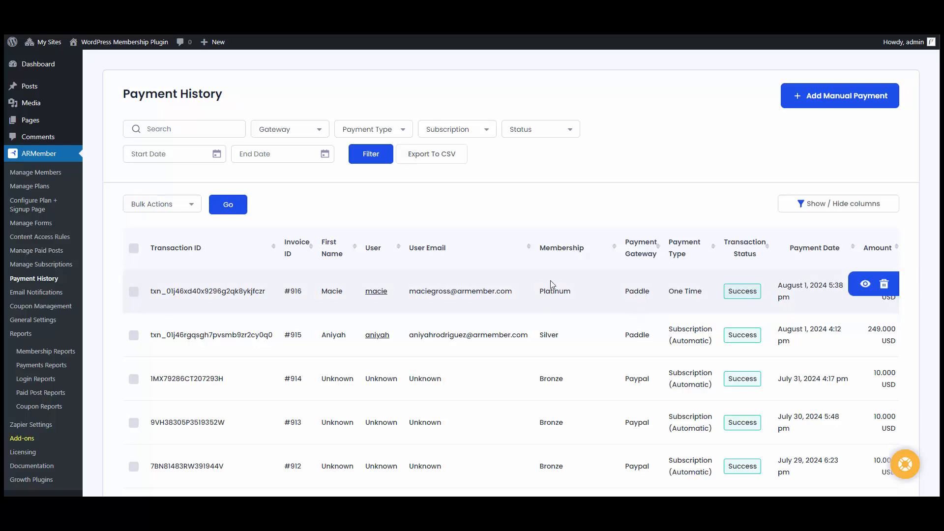
{"action": "left_click", "coordinate": [42, 321]}
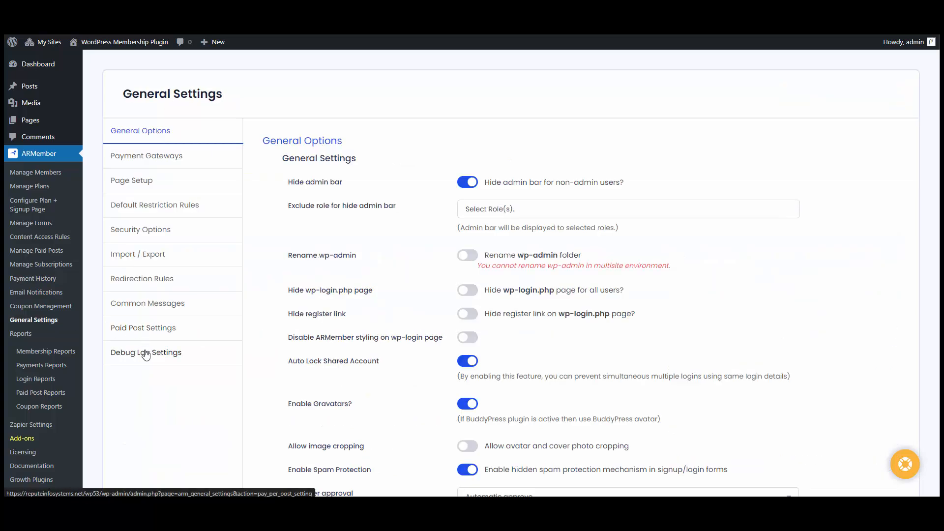
Enable Paddle debug logging in Debug Log Settings and show the download-log period options.
{"action": "left_click", "coordinate": [146, 354]}
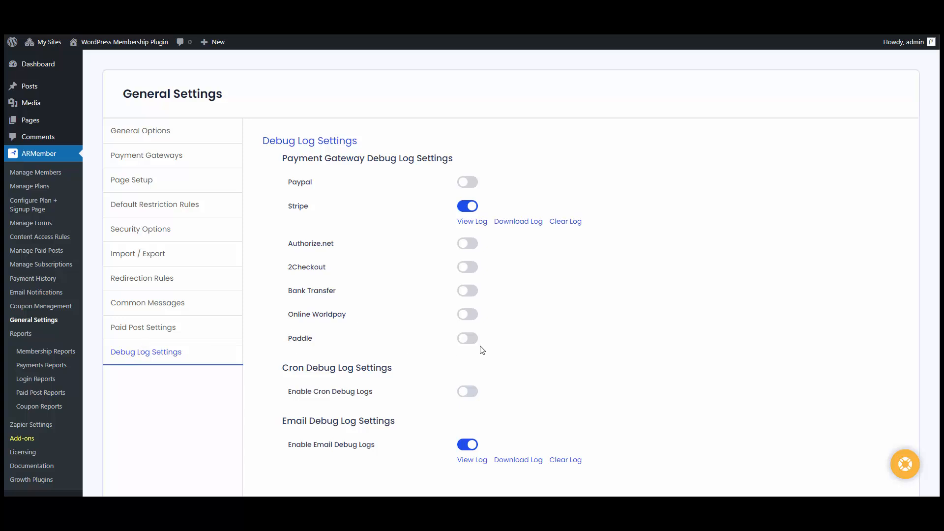
{"action": "left_click", "coordinate": [468, 338]}
{"action": "scroll", "coordinate": [468, 339], "scroll_direction": "down", "scroll_amount": 1}
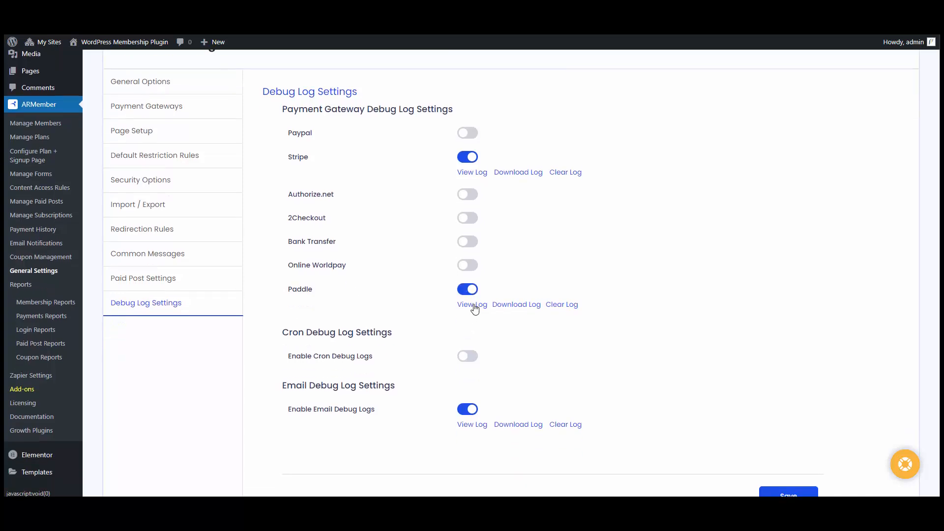
{"action": "left_click", "coordinate": [522, 306]}
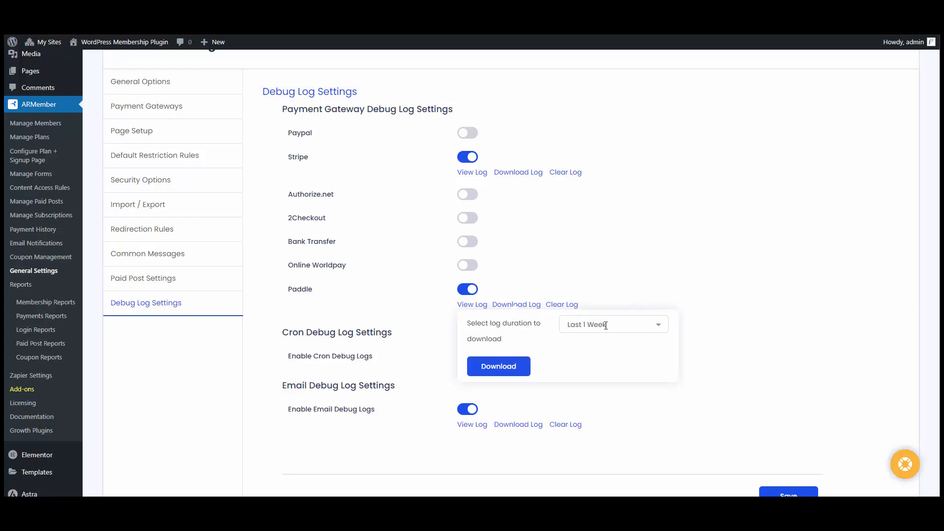
{"action": "left_click", "coordinate": [606, 326]}
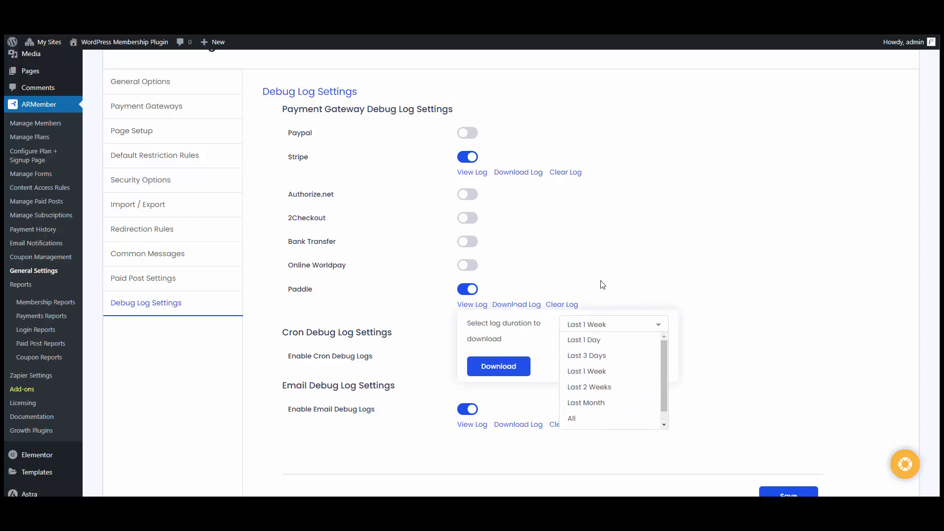